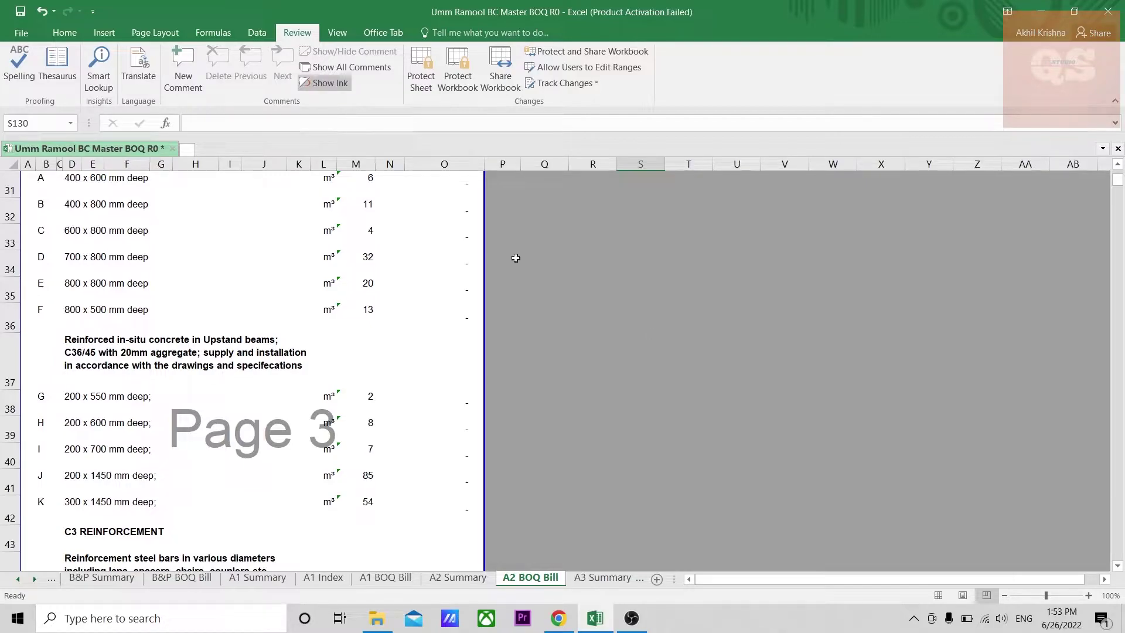
# Scroll through the BOQ sheet and inspect the Staircase and walls item descriptions
pyautogui.scroll(1, 512, 259)
pyautogui.scroll(9, 512, 258)
pyautogui.scroll(-10, 355, 275)
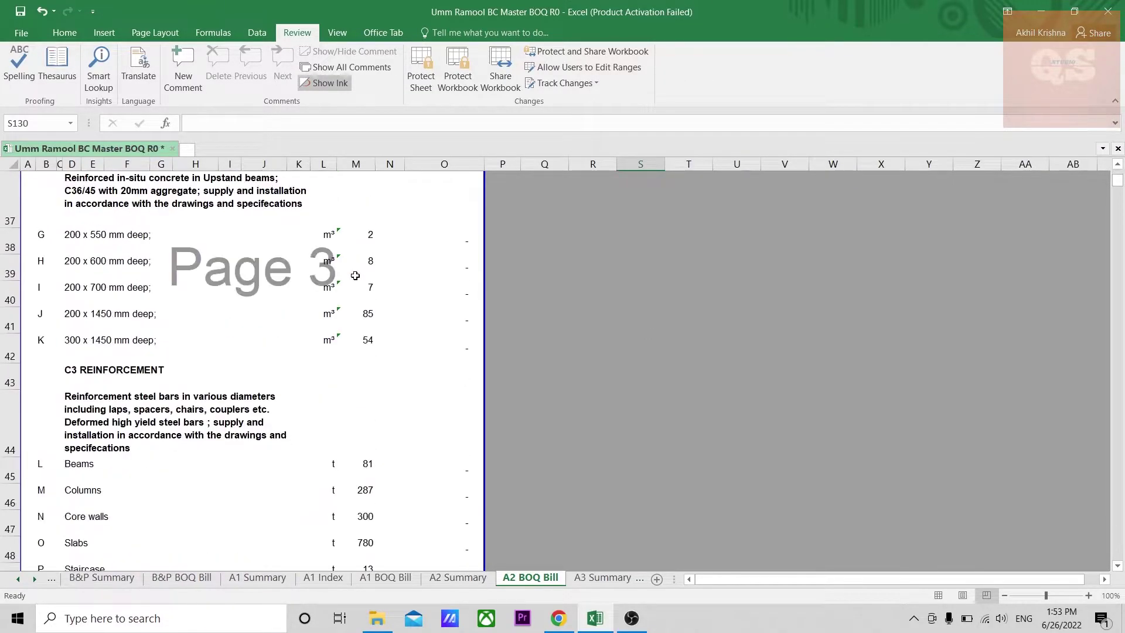
pyautogui.scroll(-15, 355, 275)
pyautogui.scroll(-6, 355, 276)
pyautogui.scroll(13, 355, 275)
pyautogui.scroll(5, 356, 275)
pyautogui.scroll(3, 355, 275)
pyautogui.scroll(-3, 355, 275)
pyautogui.scroll(-5, 355, 276)
pyautogui.scroll(-6, 356, 275)
pyautogui.scroll(-12, 356, 275)
pyautogui.scroll(1, 355, 276)
pyautogui.scroll(15, 356, 276)
pyautogui.scroll(5, 356, 276)
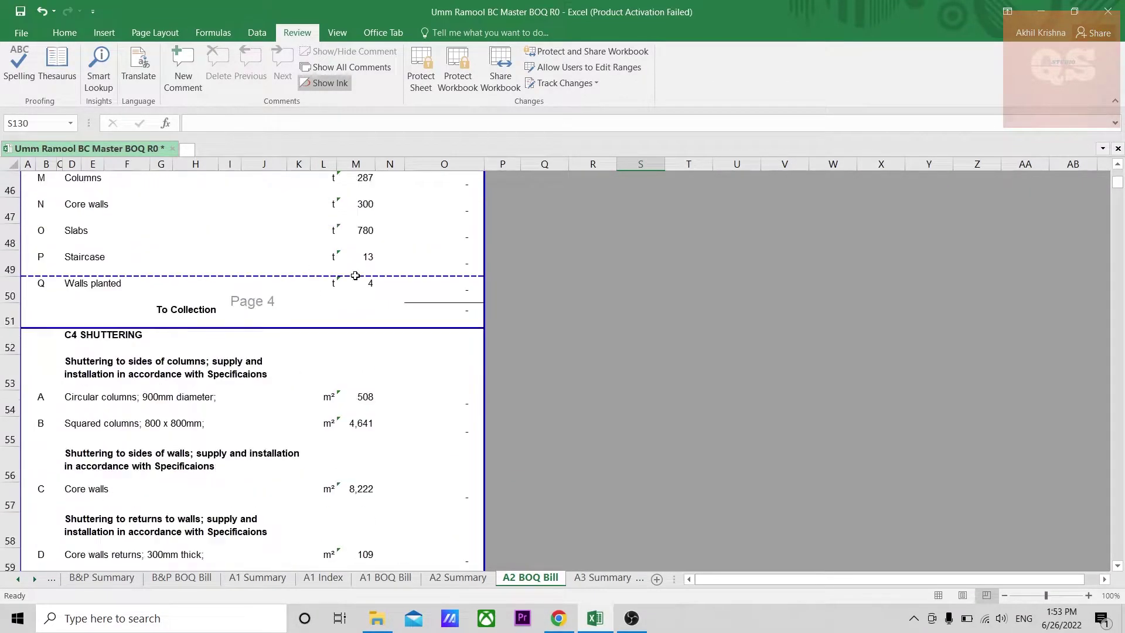
pyautogui.scroll(5, 355, 275)
pyautogui.scroll(2, 355, 276)
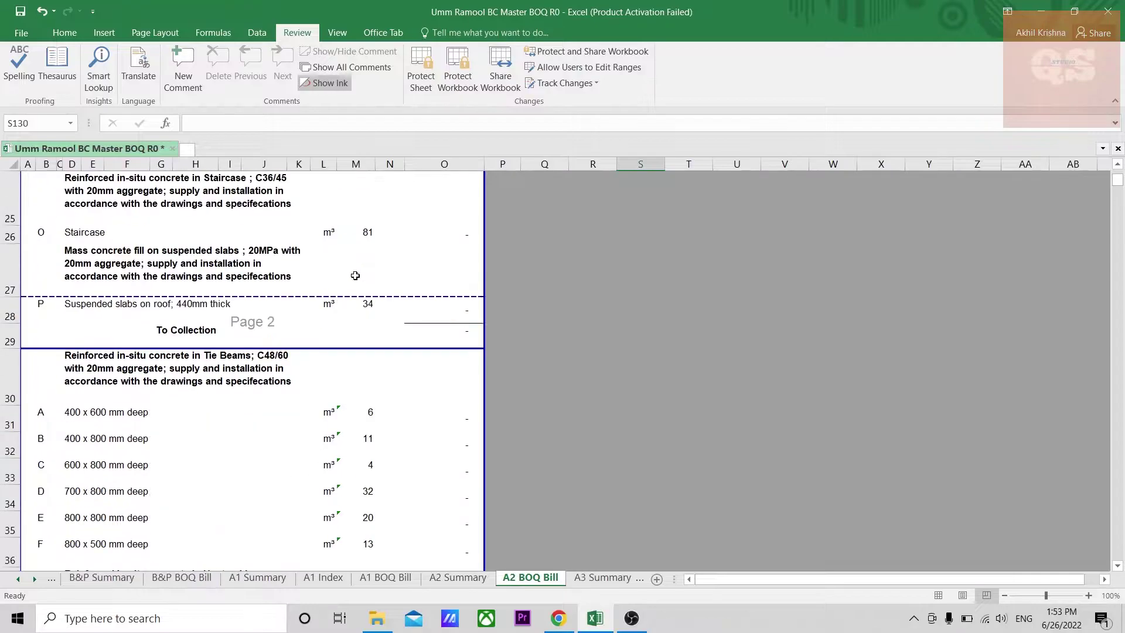
pyautogui.scroll(4, 355, 275)
pyautogui.scroll(-3, 356, 276)
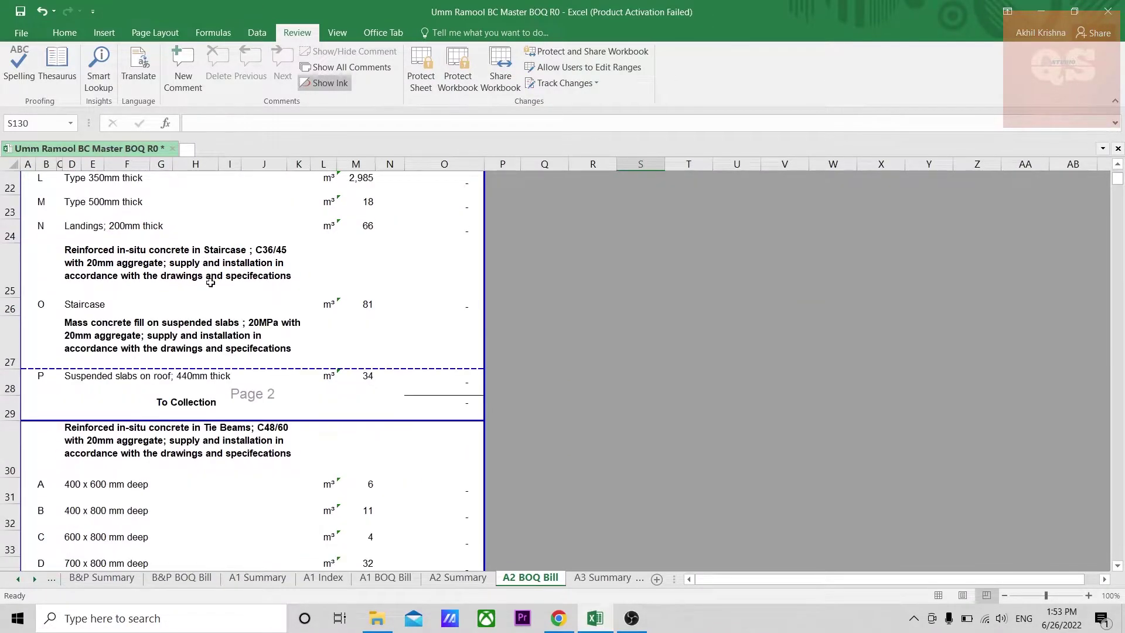
pyautogui.click(237, 276)
pyautogui.scroll(5, 238, 276)
pyautogui.click(222, 304)
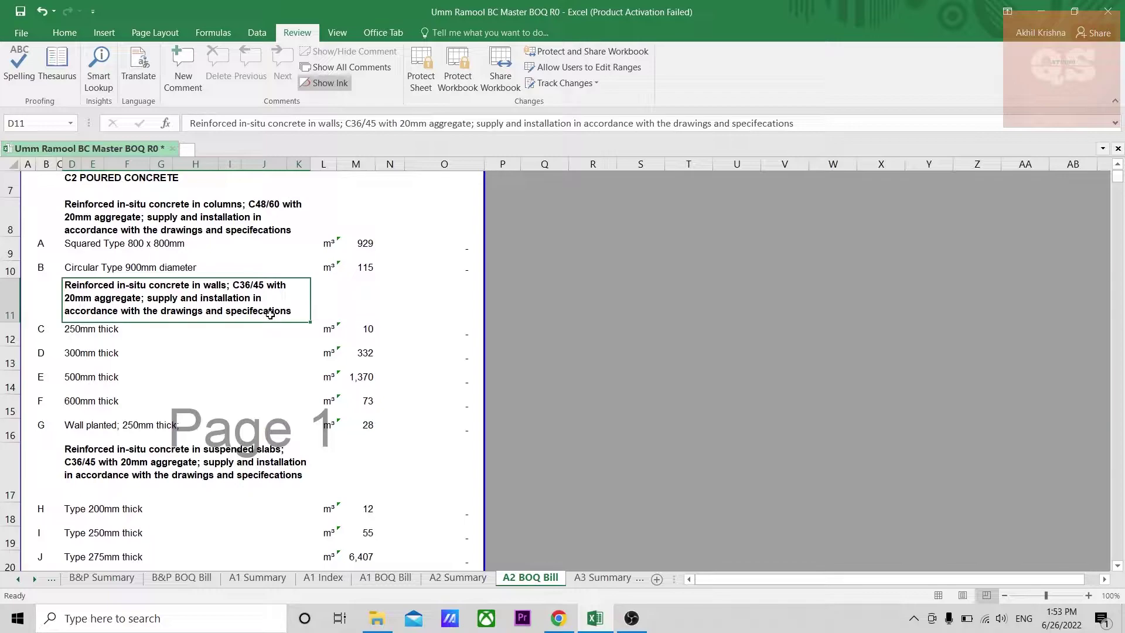
# Inspect the columns item description at the misspelling, leaving it unchanged
pyautogui.scroll(-3, 270, 315)
pyautogui.scroll(-2, 270, 315)
pyautogui.scroll(-3, 270, 314)
pyautogui.scroll(3, 270, 314)
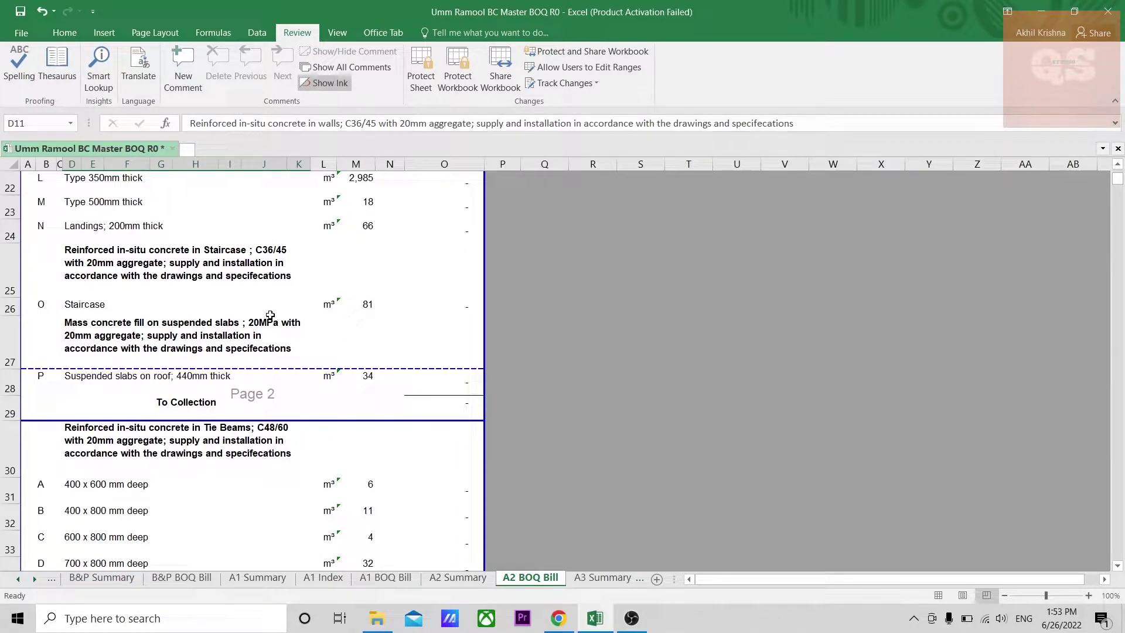
pyautogui.scroll(-4, 270, 315)
pyautogui.scroll(-2, 271, 314)
pyautogui.scroll(-4, 270, 314)
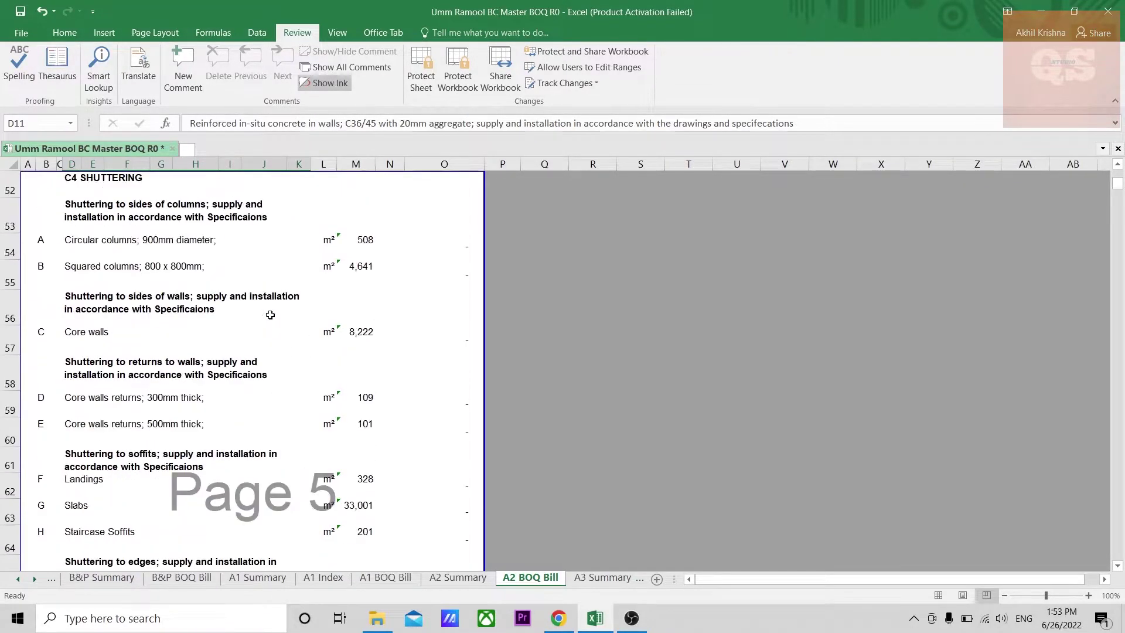
pyautogui.scroll(2, 271, 315)
pyautogui.scroll(2, 271, 315)
pyautogui.scroll(1, 270, 315)
pyautogui.scroll(8, 270, 315)
pyautogui.scroll(4, 270, 314)
pyautogui.scroll(-1, 270, 315)
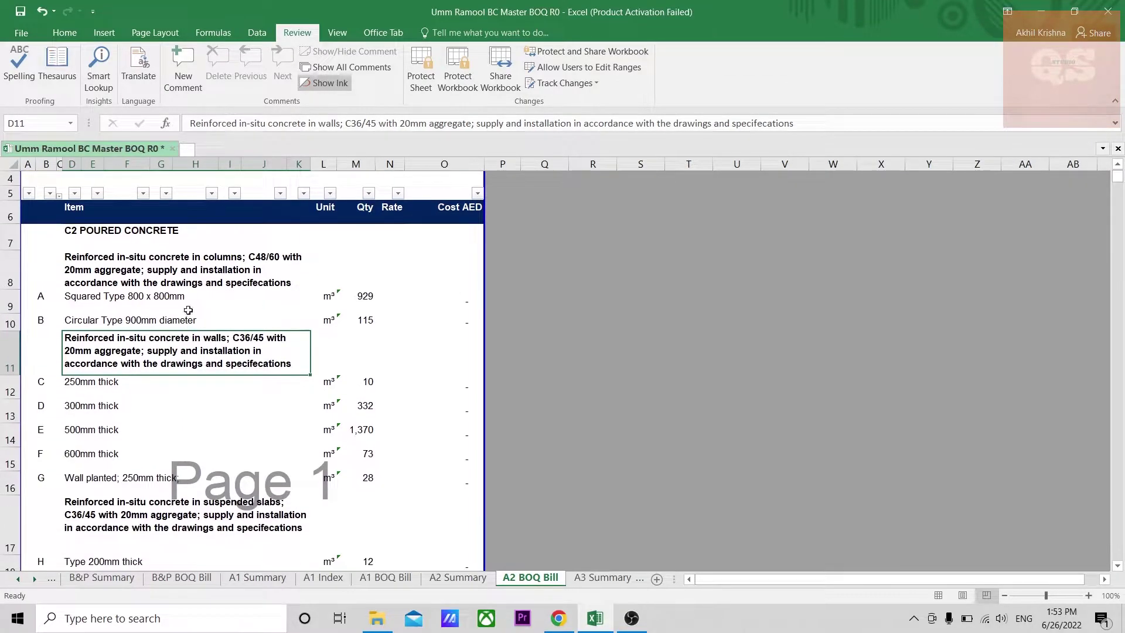
pyautogui.click(237, 281)
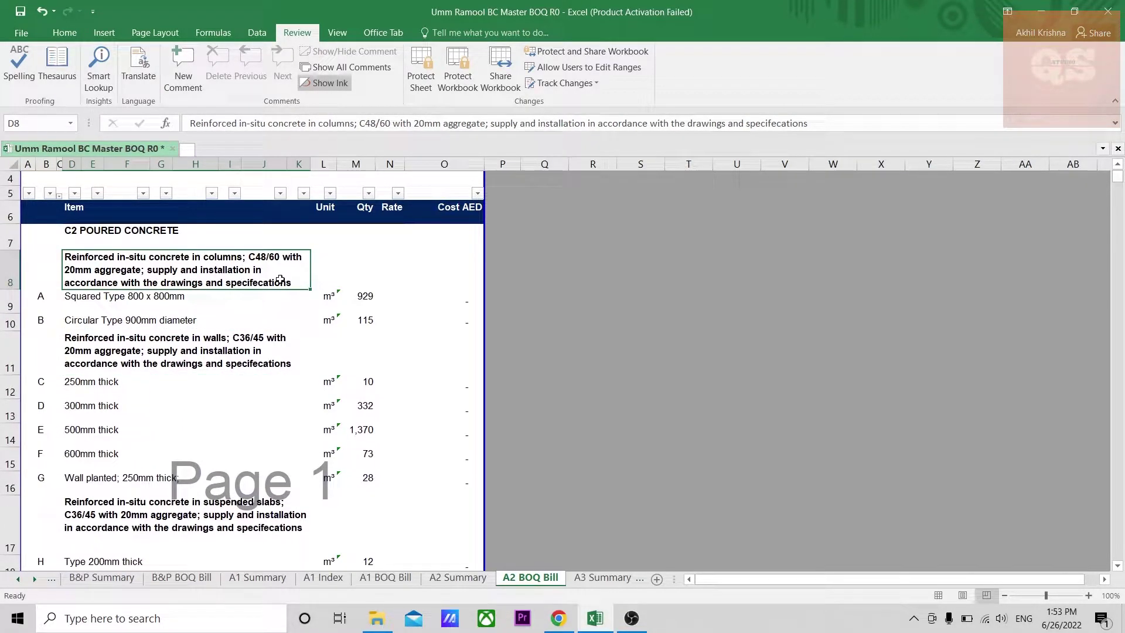
pyautogui.doubleClick(258, 283)
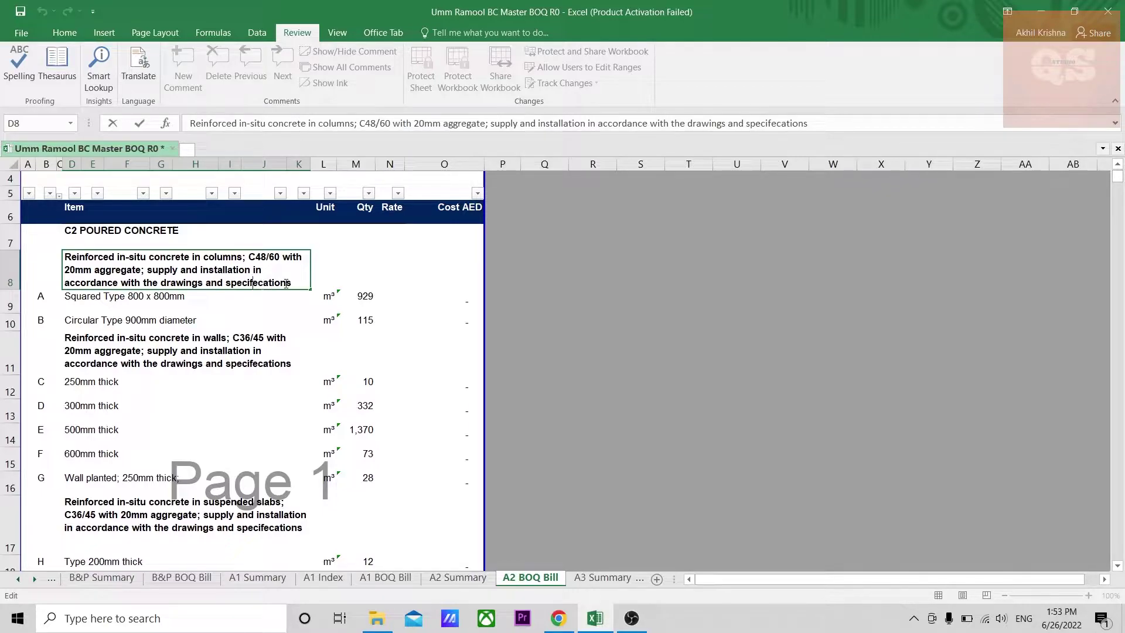
pyautogui.click(238, 364)
# Select an empty cell, then open and close Find and Replace without changes
pyautogui.scroll(-4, 226, 387)
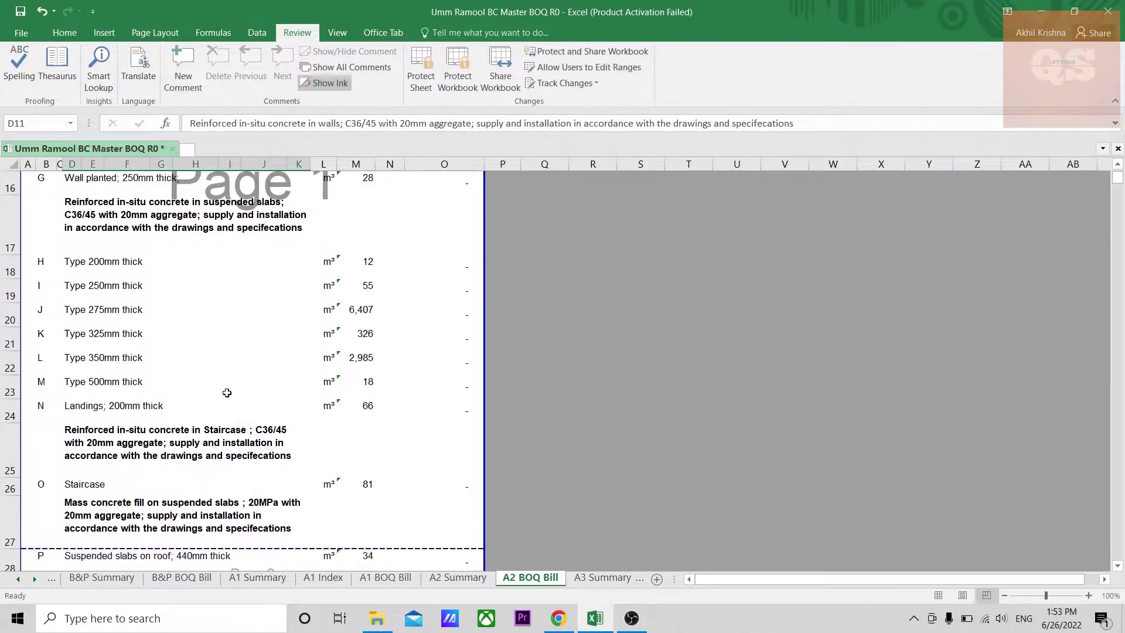
pyautogui.scroll(-4, 227, 393)
pyautogui.scroll(-5, 227, 393)
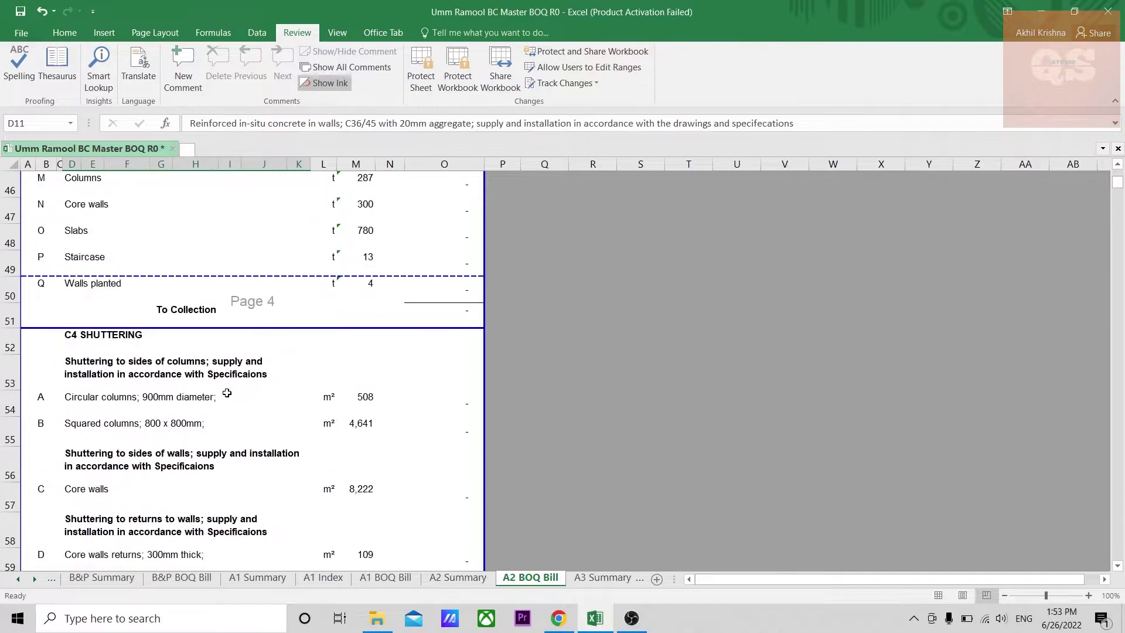
pyautogui.scroll(1, 227, 392)
pyautogui.scroll(12, 226, 392)
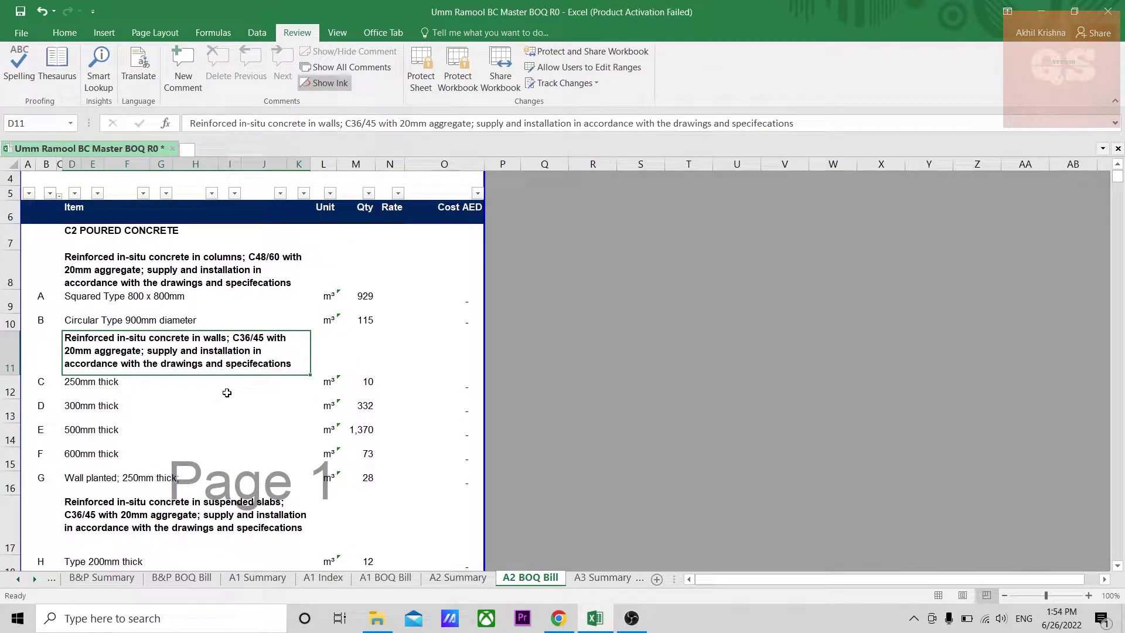
pyautogui.scroll(-1, 227, 392)
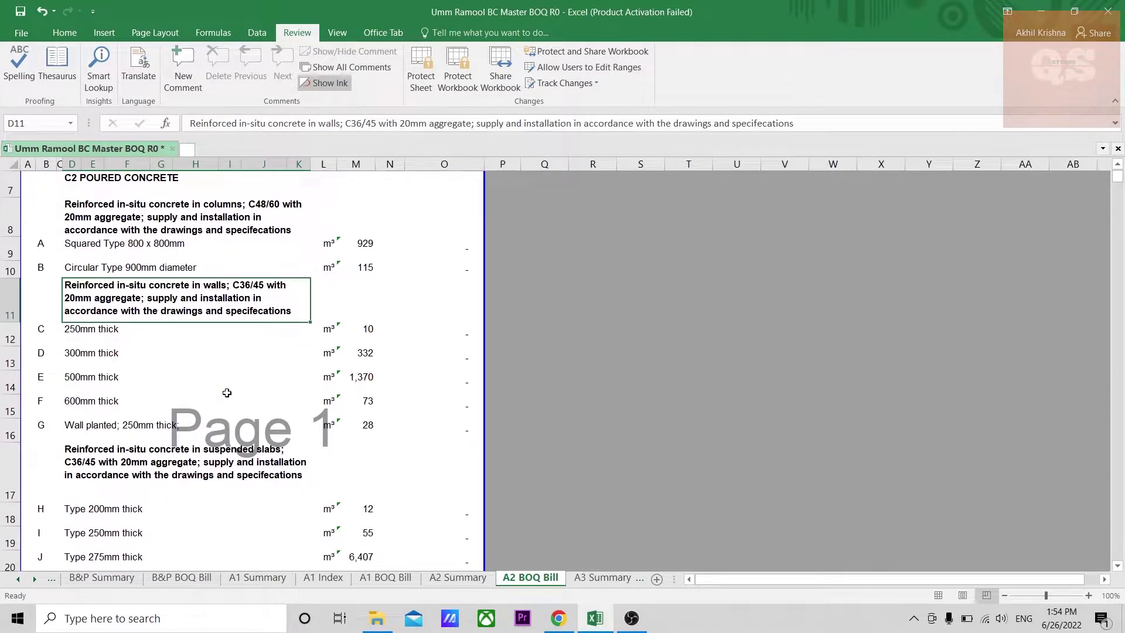
pyautogui.scroll(-1, 227, 392)
pyautogui.scroll(-6, 226, 393)
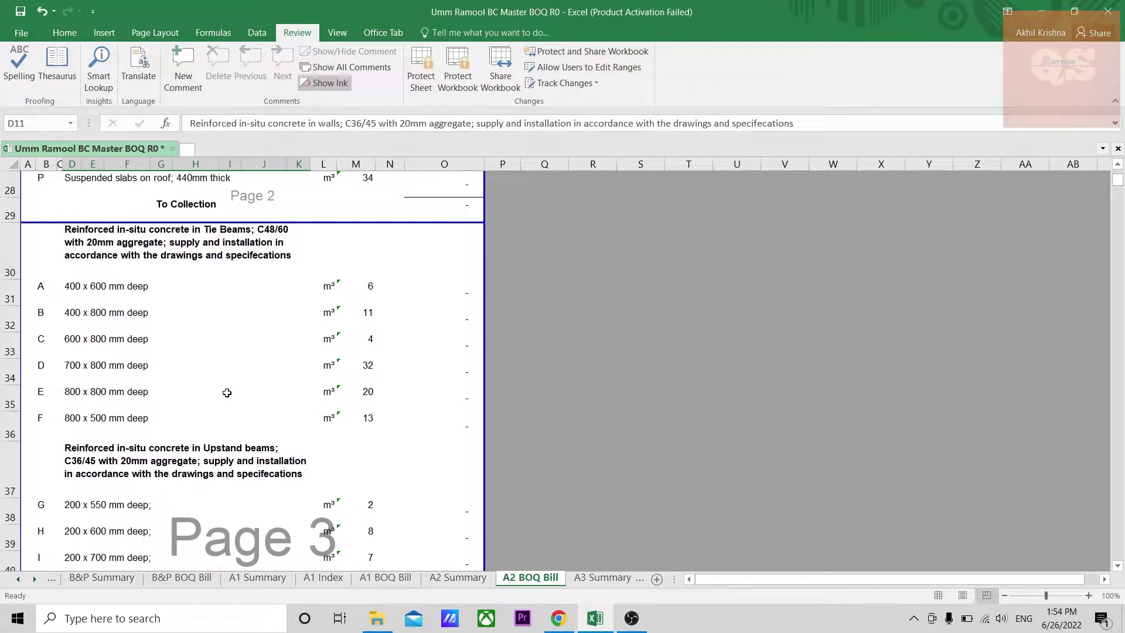
pyautogui.scroll(6, 227, 392)
pyautogui.click(641, 359)
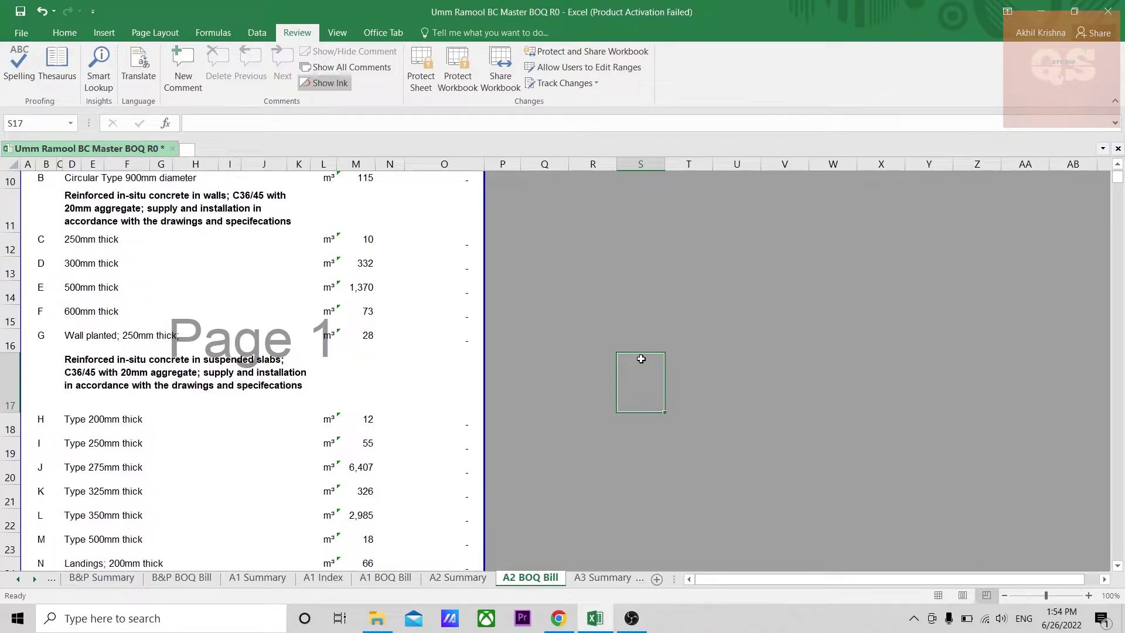
pyautogui.hotkey('ctrl', 'h')
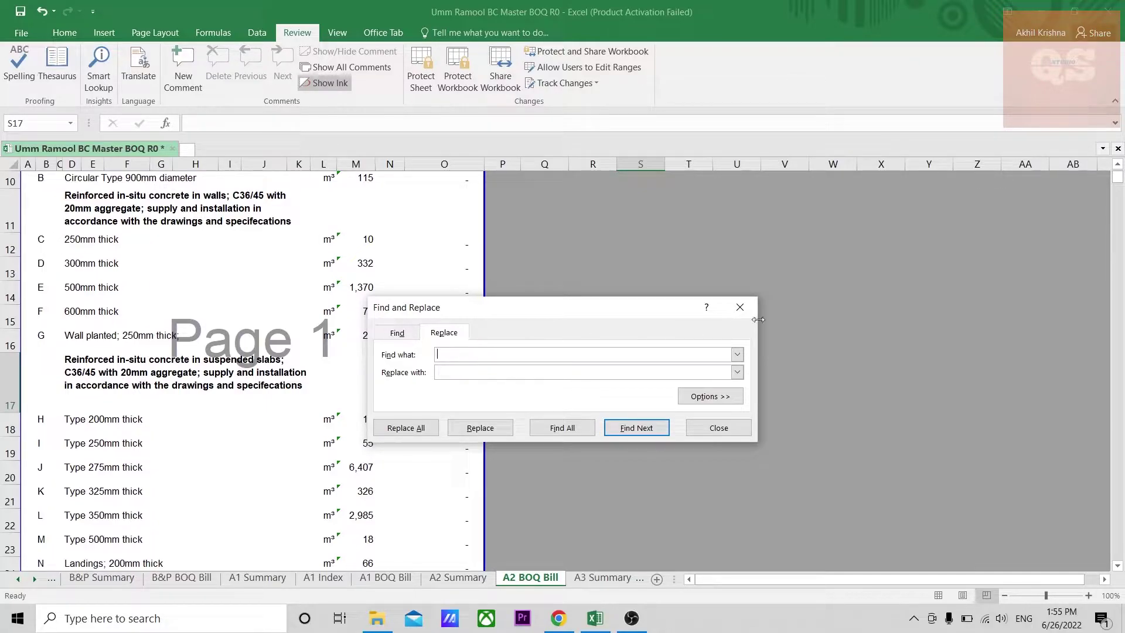
pyautogui.click(740, 307)
# Highlight 'specifecations' in the walls description, then leave it unchanged
pyautogui.click(238, 221)
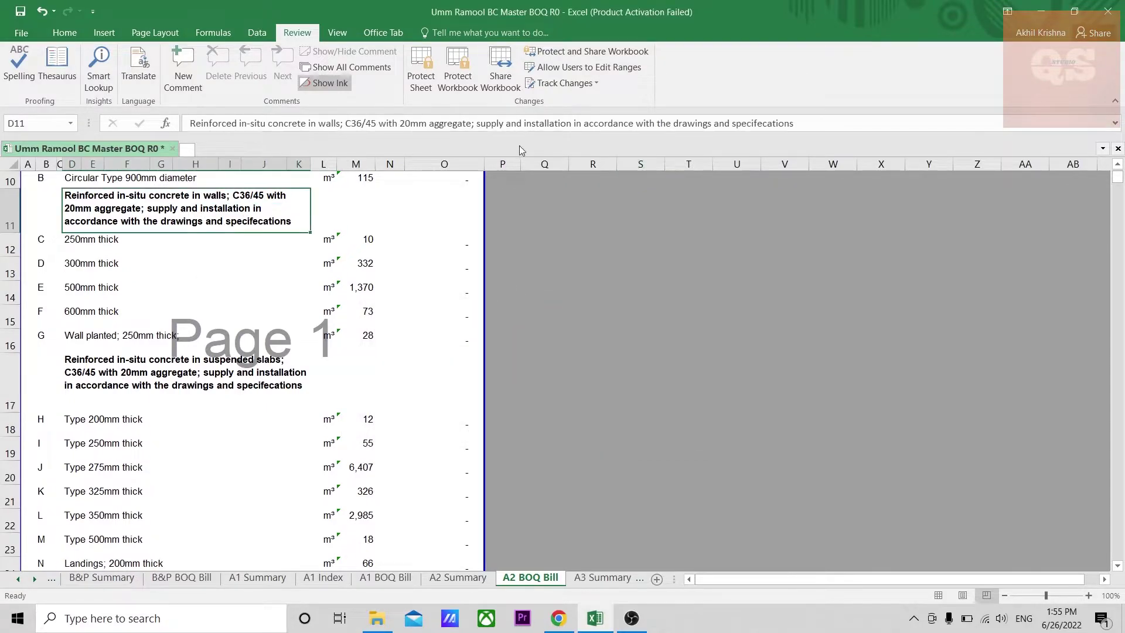
pyautogui.click(788, 125)
pyautogui.moveTo(789, 125); pyautogui.dragTo(730, 129)
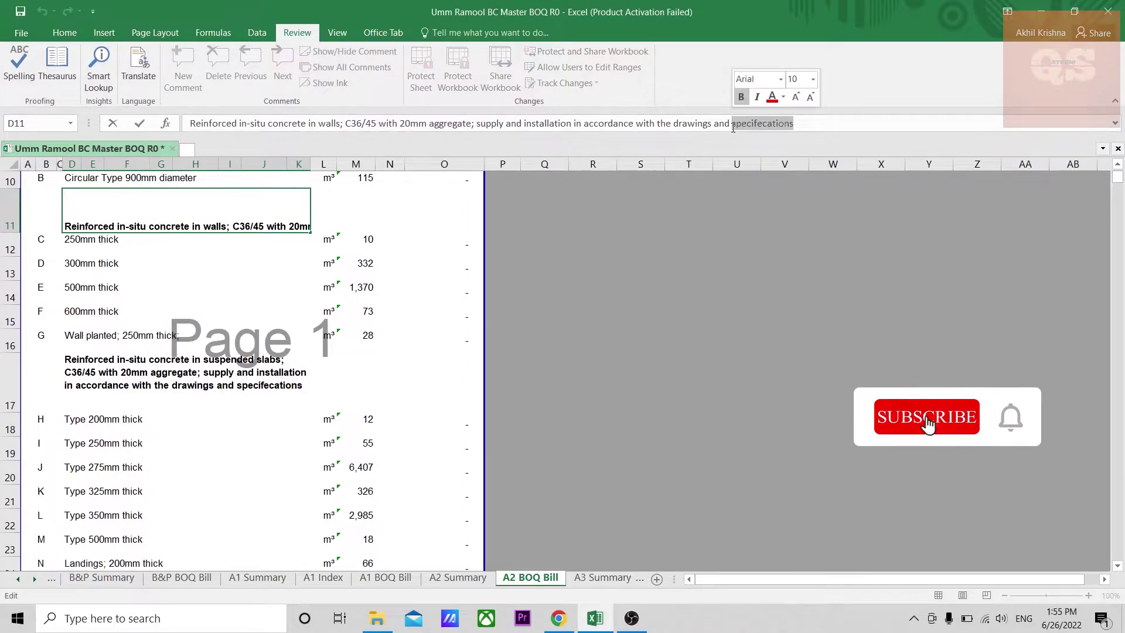
pyautogui.click(645, 313)
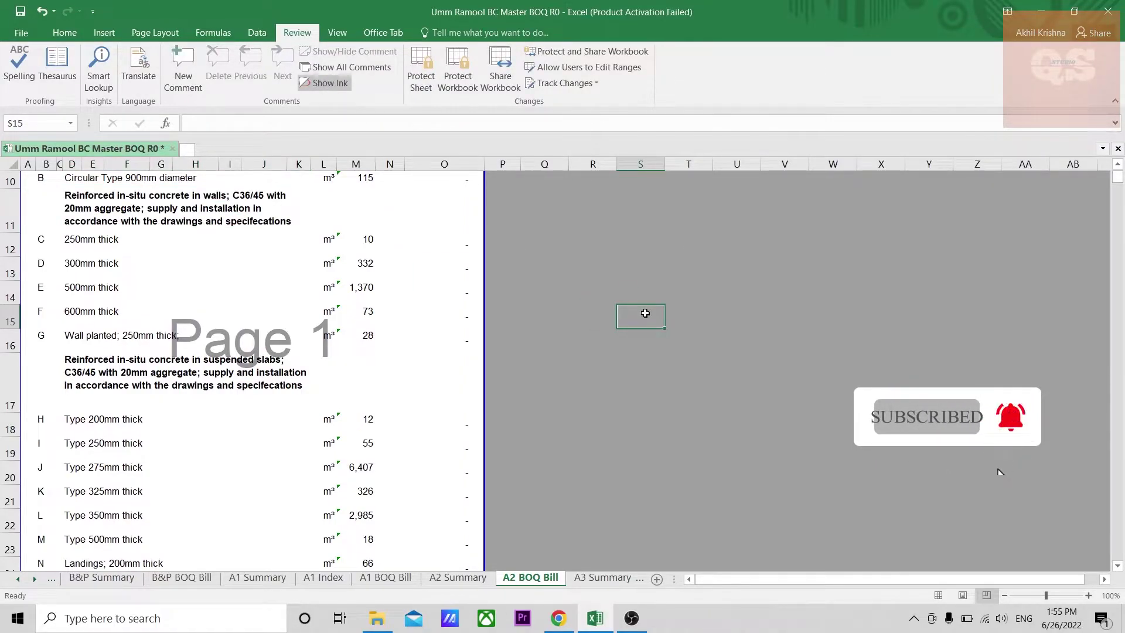
# Set up Replace with 'specifecations' as the search term and the corrected spelling as replacement
pyautogui.hotkey('ctrl', 'h')
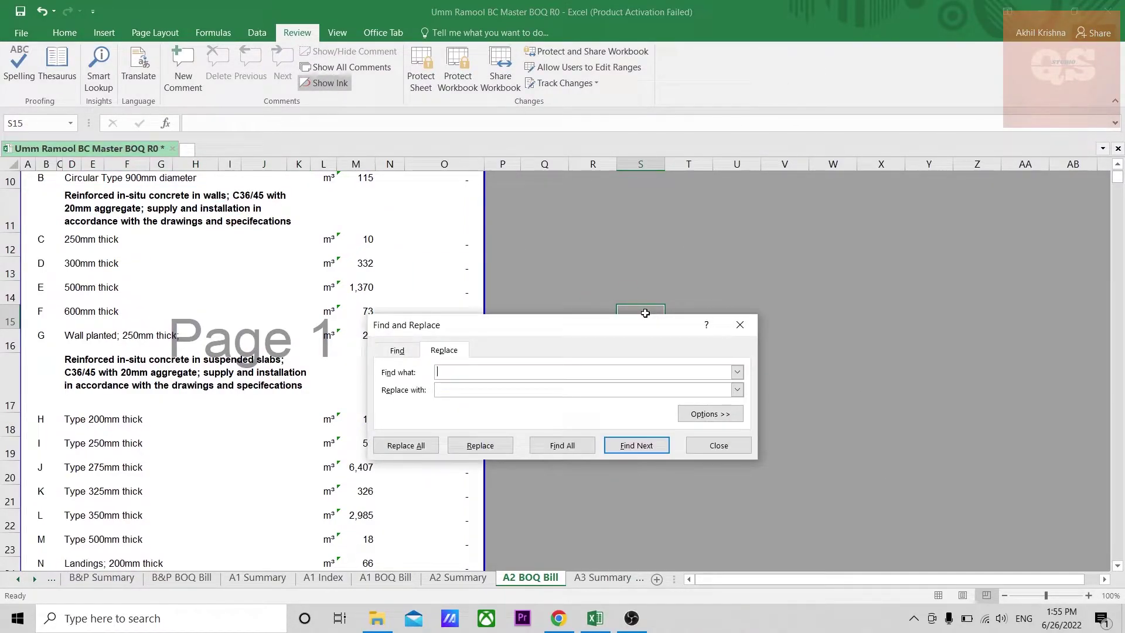
pyautogui.write('specifecations')
pyautogui.write('pecification')
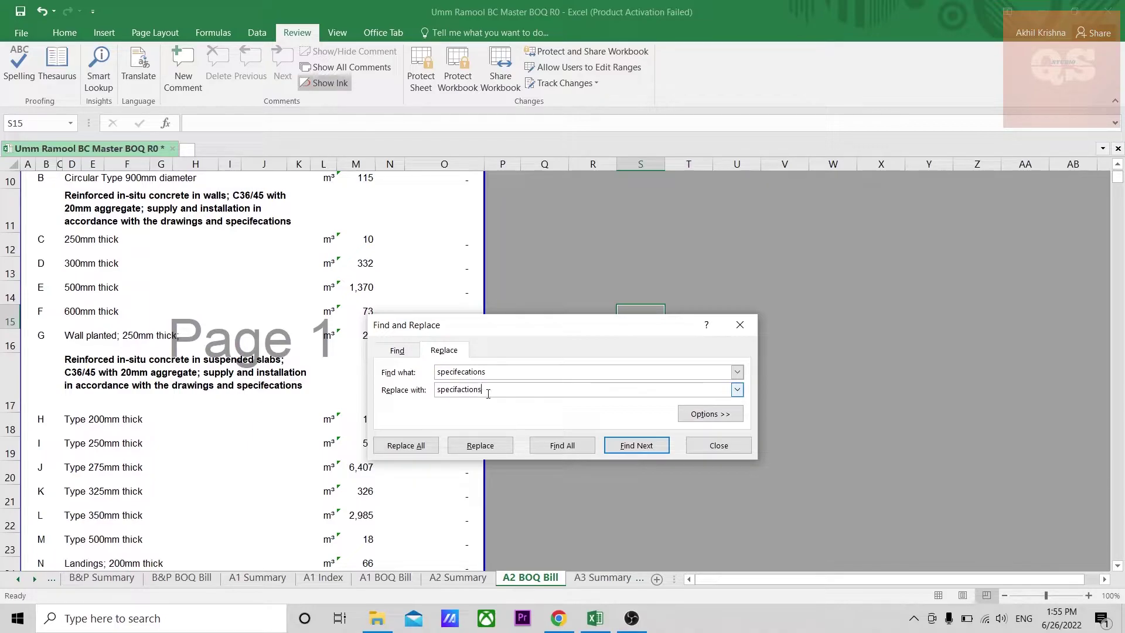
pyautogui.click(402, 448)
pyautogui.click(492, 447)
pyautogui.moveTo(442, 372); pyautogui.dragTo(487, 373)
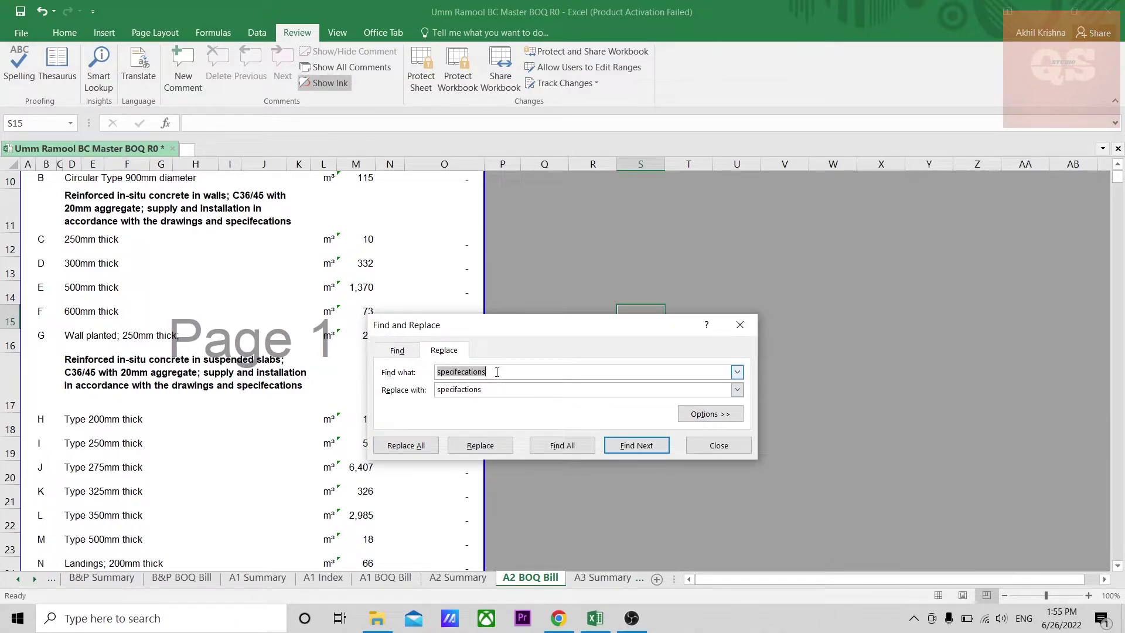
pyautogui.click(497, 372)
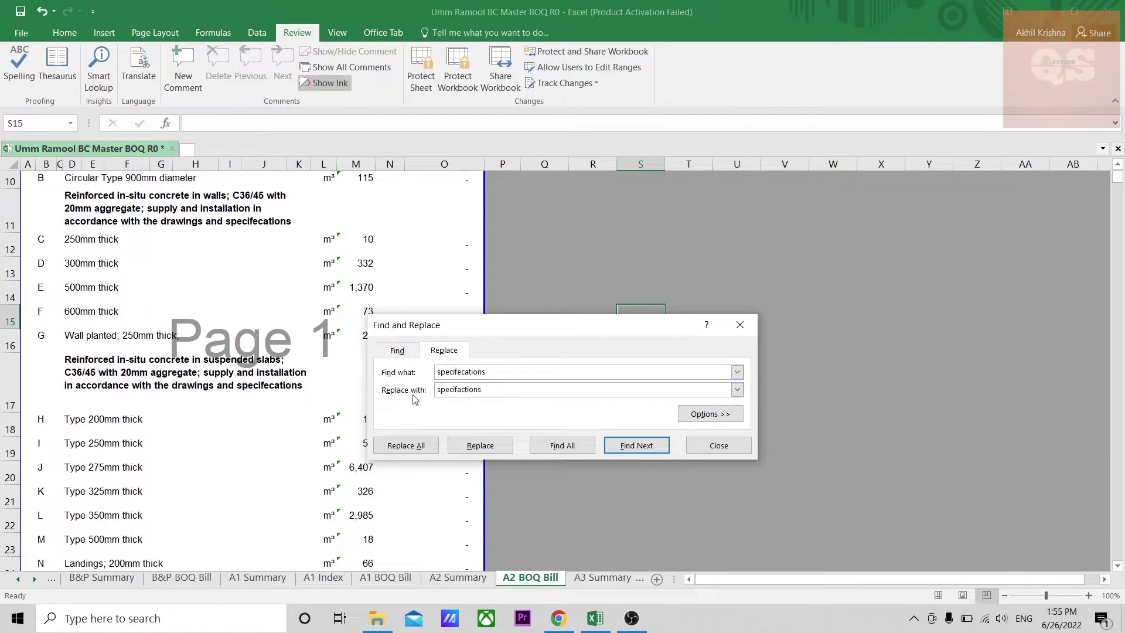
# Replace All 'specifecations' with 'specifactions', confirm the 93 replacements, and close the dialog
pyautogui.click(416, 455)
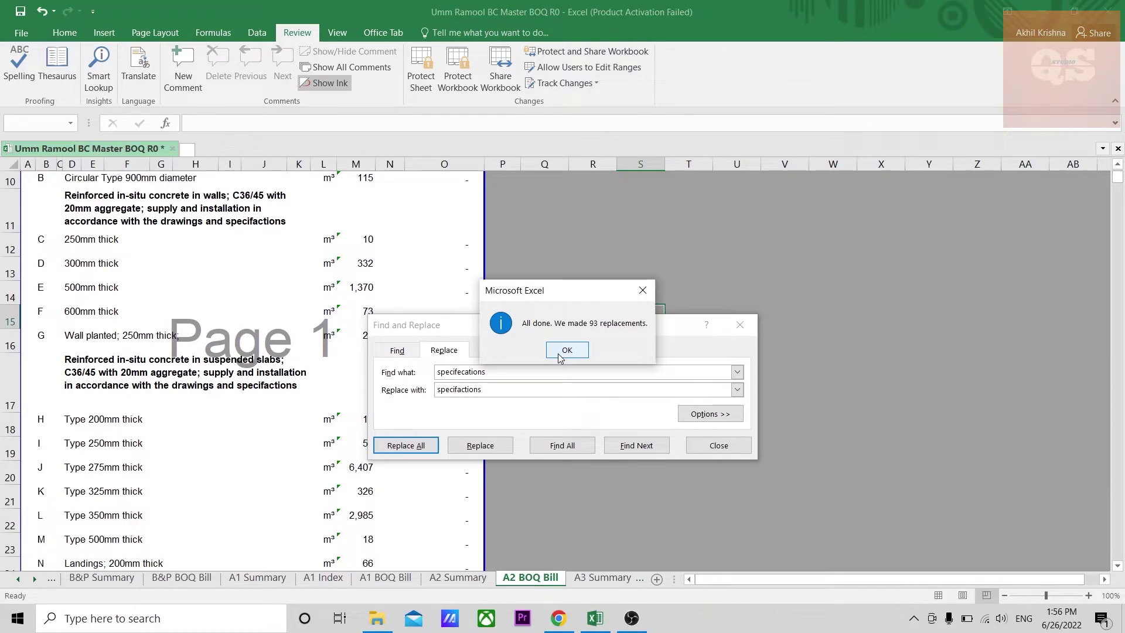
pyautogui.click(560, 355)
pyautogui.click(728, 447)
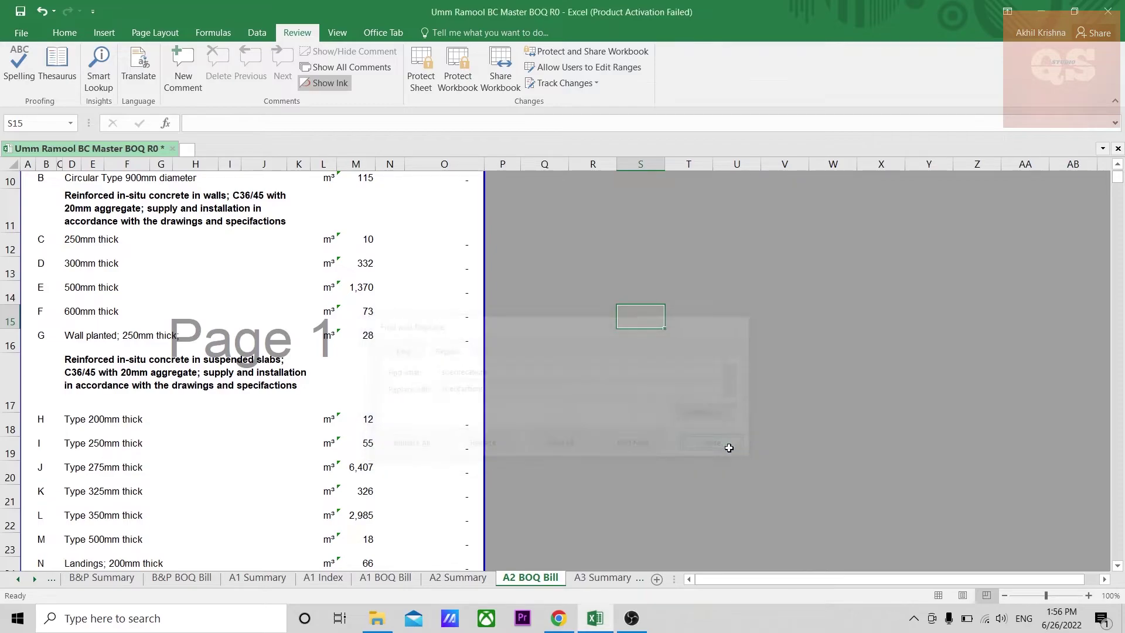
pyautogui.click(250, 203)
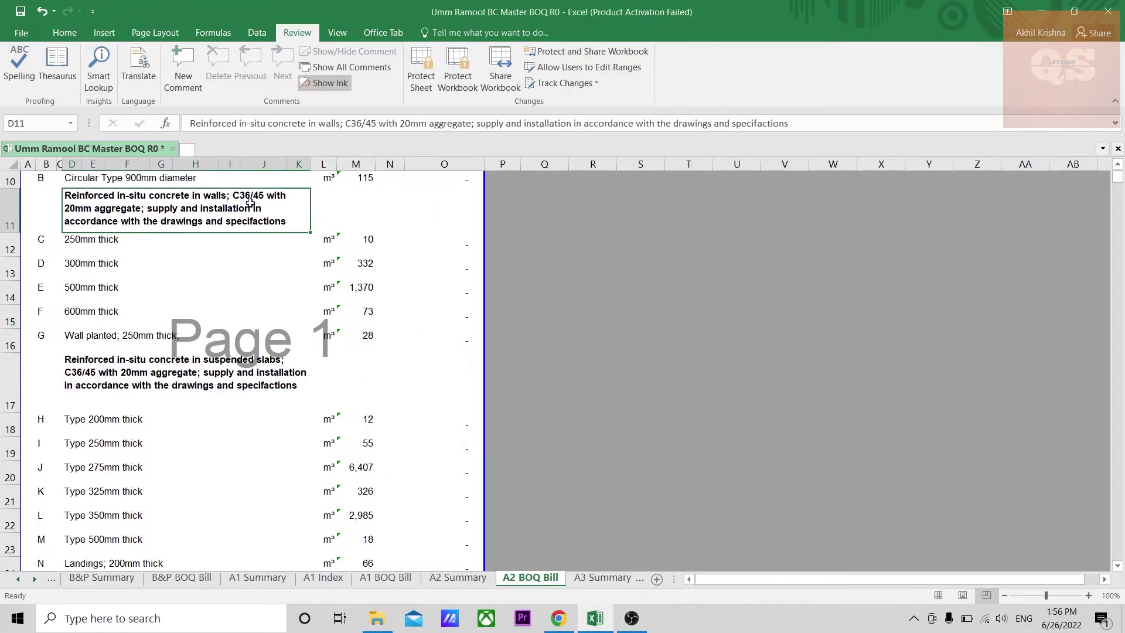
pyautogui.click(229, 391)
pyautogui.scroll(-3, 232, 399)
pyautogui.click(235, 408)
pyautogui.scroll(-2, 236, 408)
pyautogui.scroll(-1, 234, 354)
pyautogui.click(252, 253)
pyautogui.click(241, 460)
pyautogui.scroll(7, 241, 461)
pyautogui.scroll(2, 246, 422)
pyautogui.scroll(-9, 252, 386)
pyautogui.scroll(-3, 252, 387)
pyautogui.scroll(-3, 252, 387)
pyautogui.scroll(-4, 252, 387)
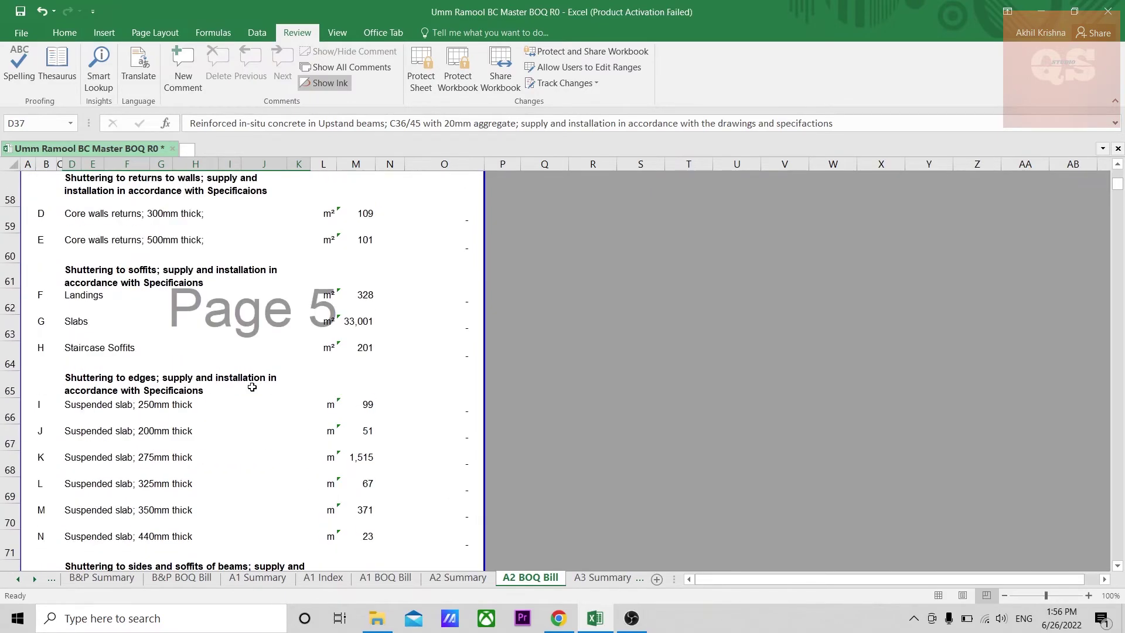
pyautogui.scroll(2, 252, 386)
pyautogui.scroll(6, 252, 387)
pyautogui.scroll(4, 252, 387)
pyautogui.scroll(4, 252, 387)
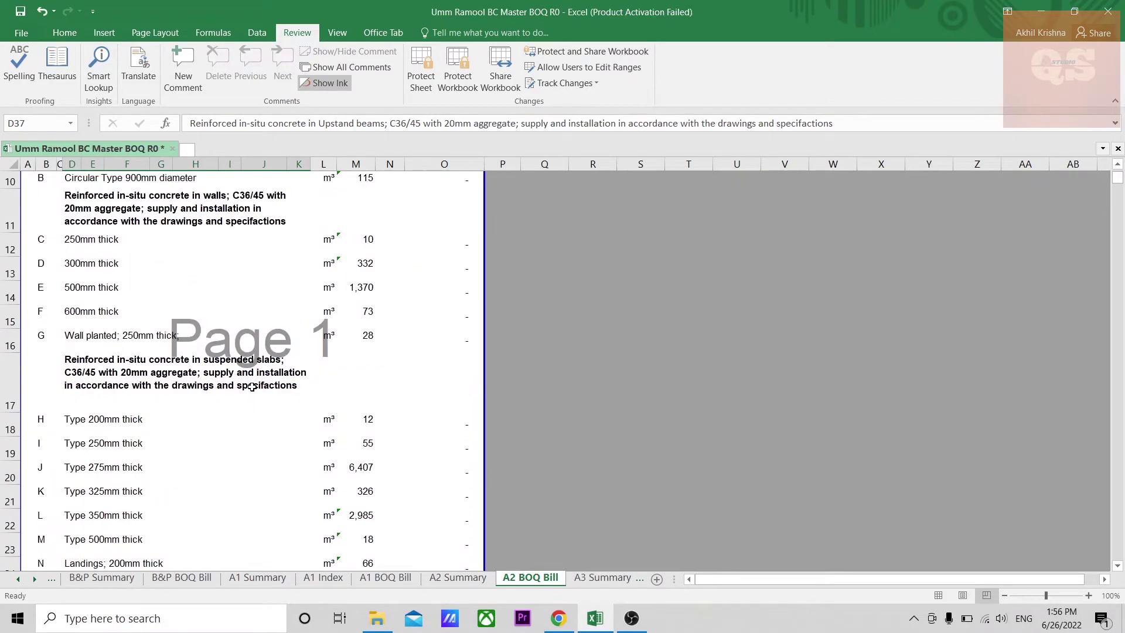
pyautogui.scroll(2, 252, 386)
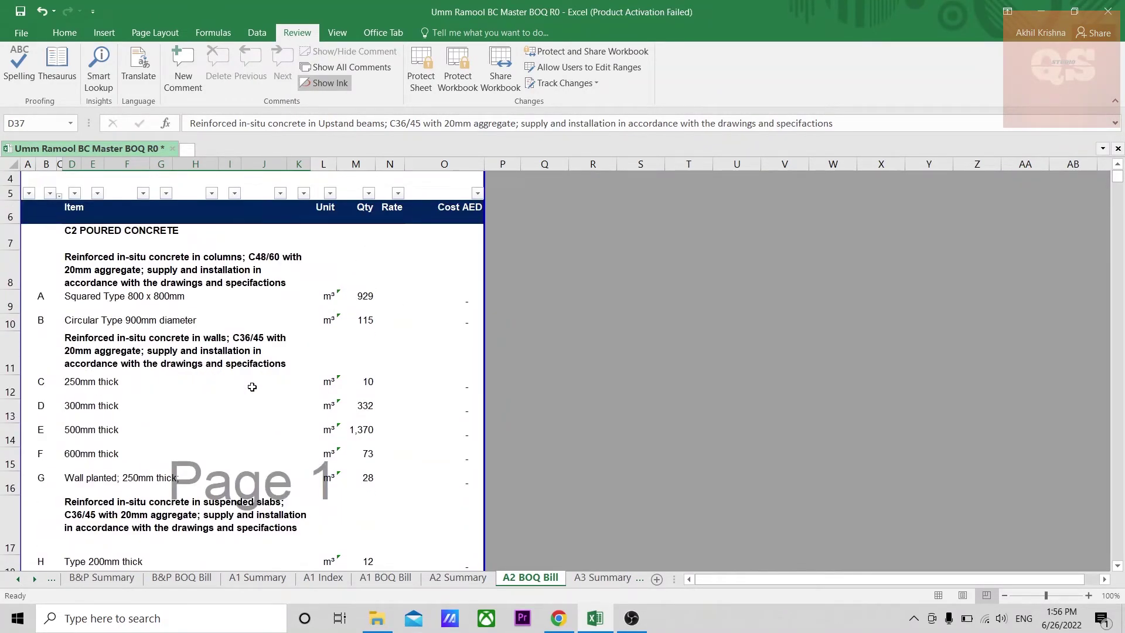
pyautogui.scroll(1, 252, 387)
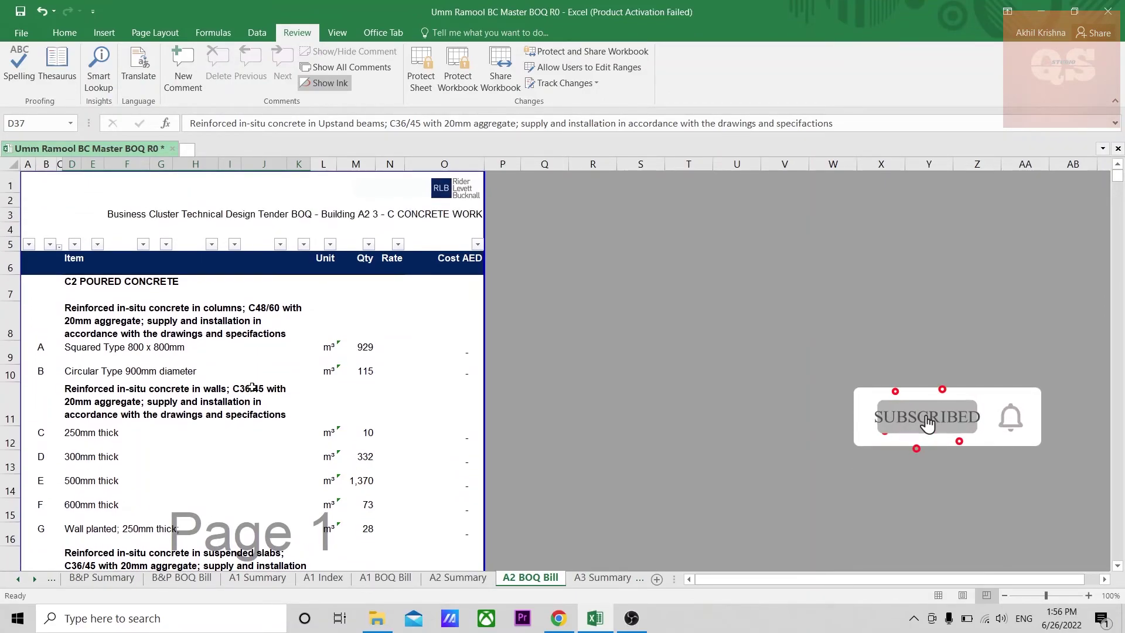
pyautogui.scroll(-5, 252, 387)
pyautogui.scroll(-3, 252, 386)
pyautogui.scroll(1, 252, 386)
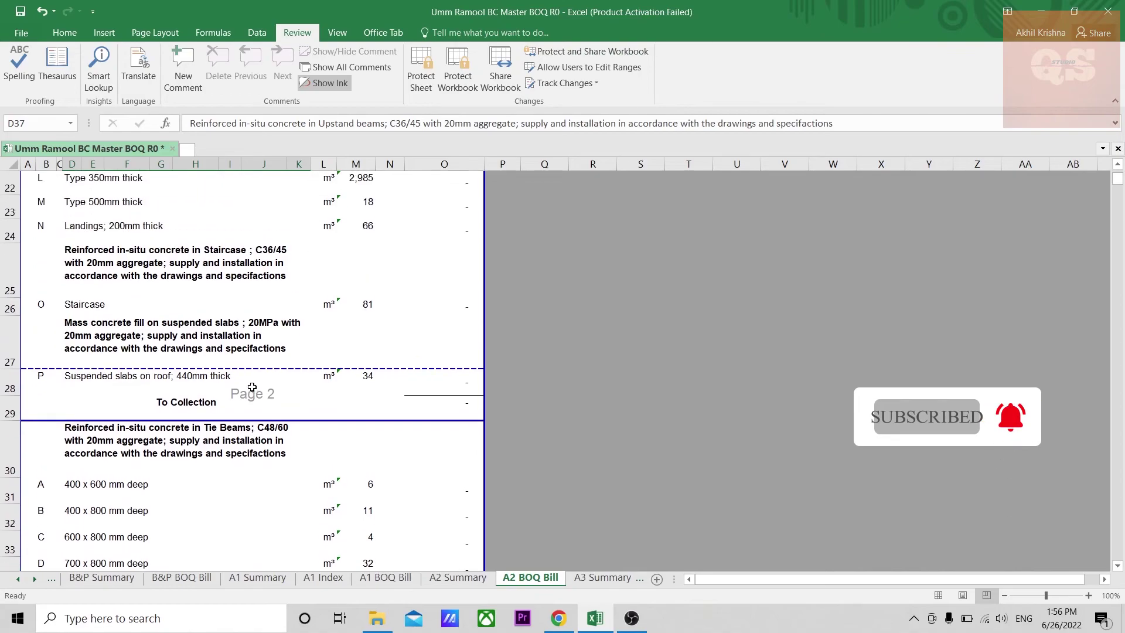